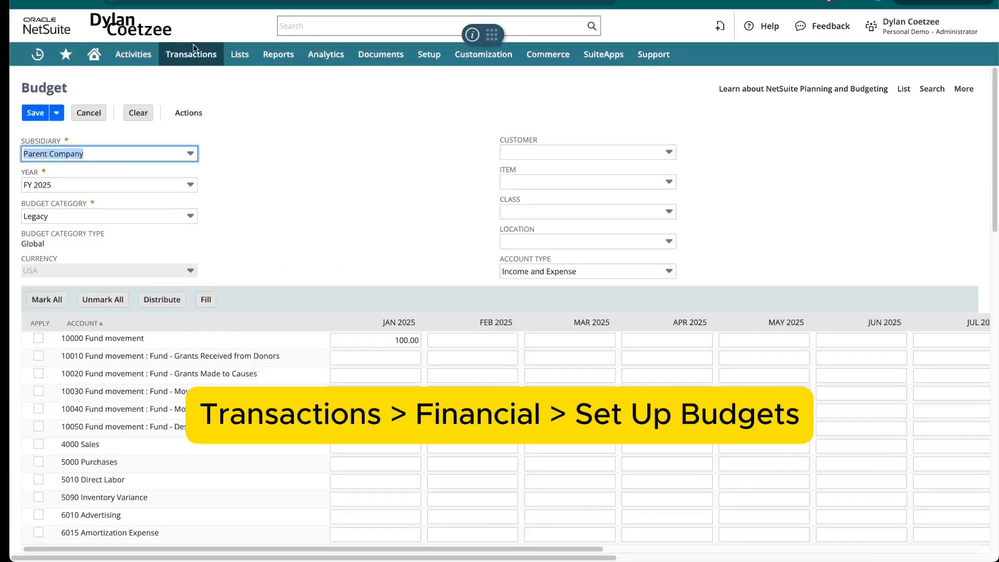
{"action": "mouse_move", "coordinate": [193, 60]}
{"action": "mouse_move", "coordinate": [208, 339]}
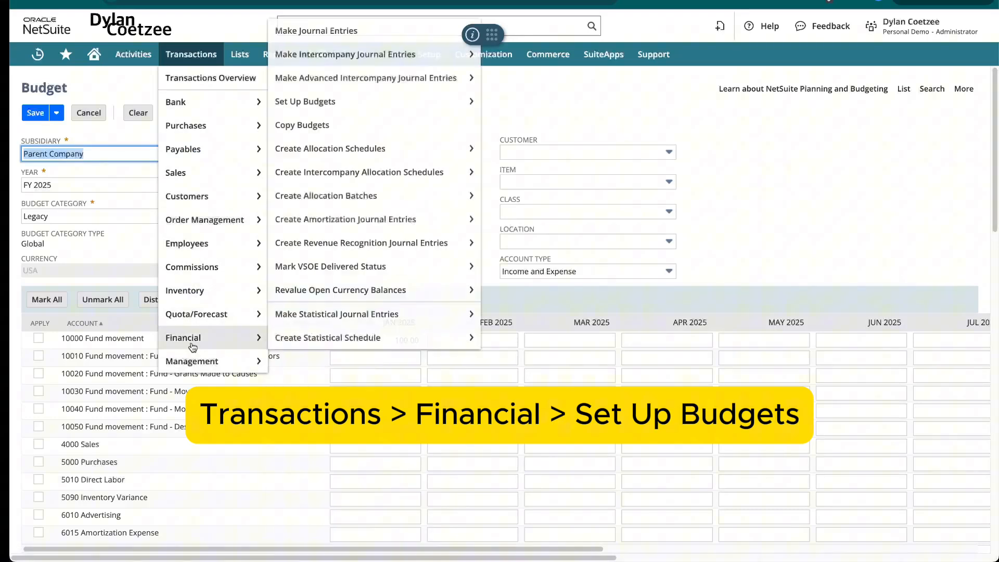
{"action": "mouse_move", "coordinate": [359, 336]}
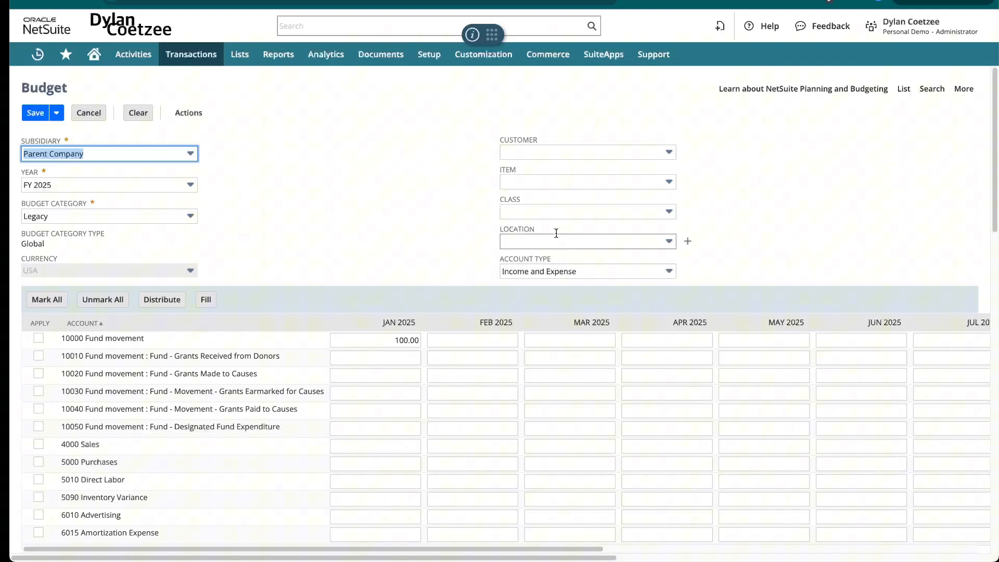
Review the account type options, keeping Income and Expense, and look through the available locations without choosing one.
{"action": "left_click", "coordinate": [609, 271]}
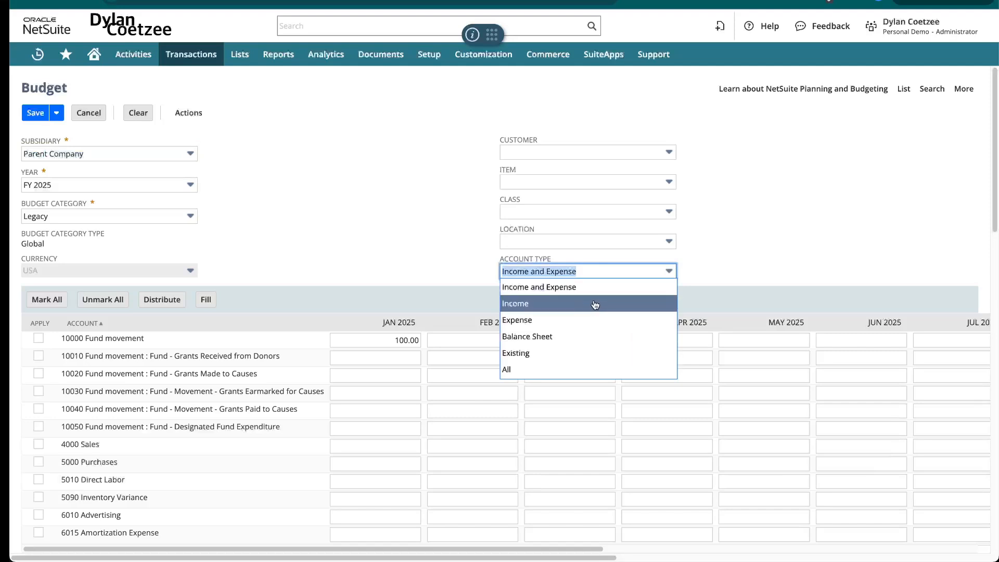
{"action": "left_click", "coordinate": [541, 293]}
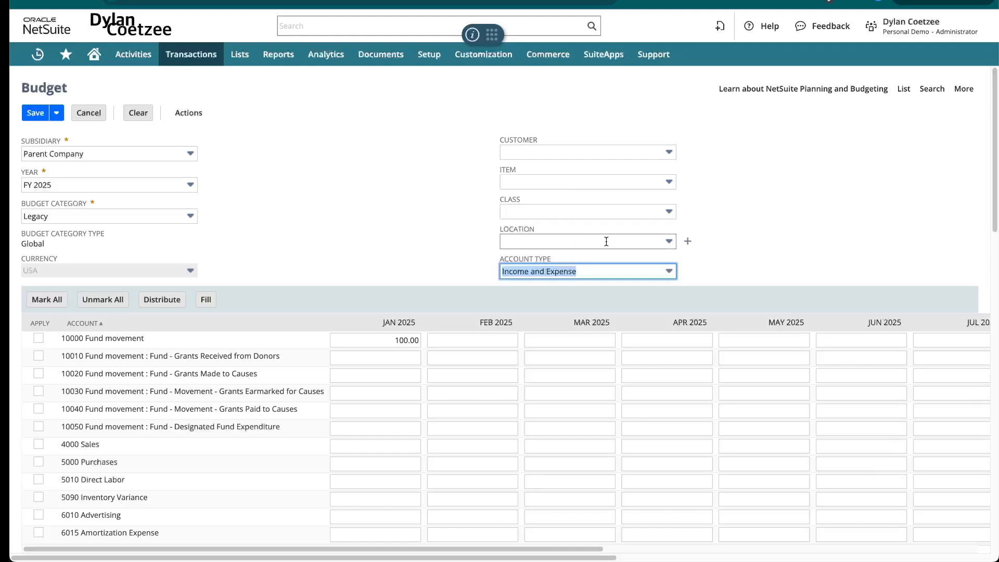
{"action": "left_click", "coordinate": [666, 243]}
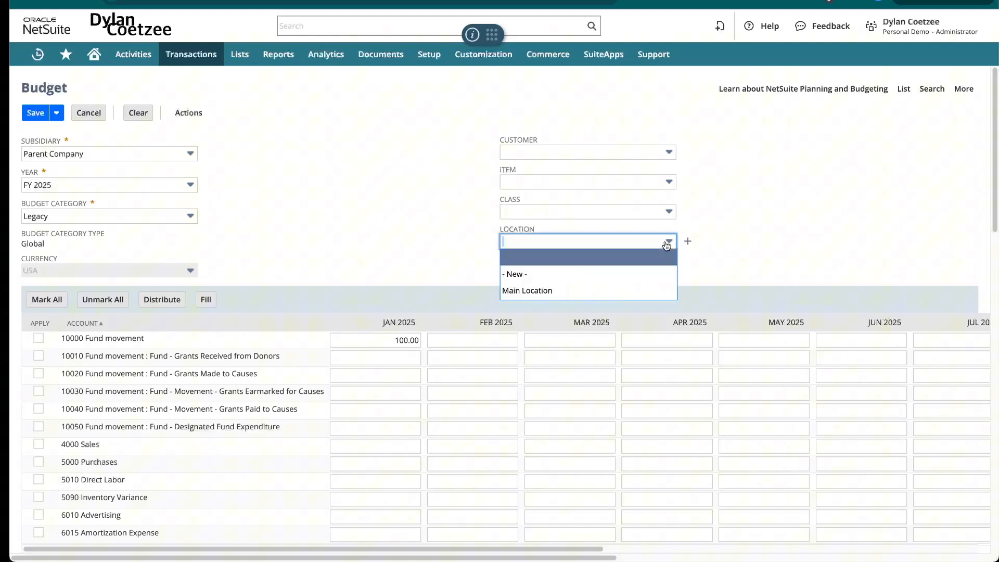
{"action": "left_click", "coordinate": [667, 244]}
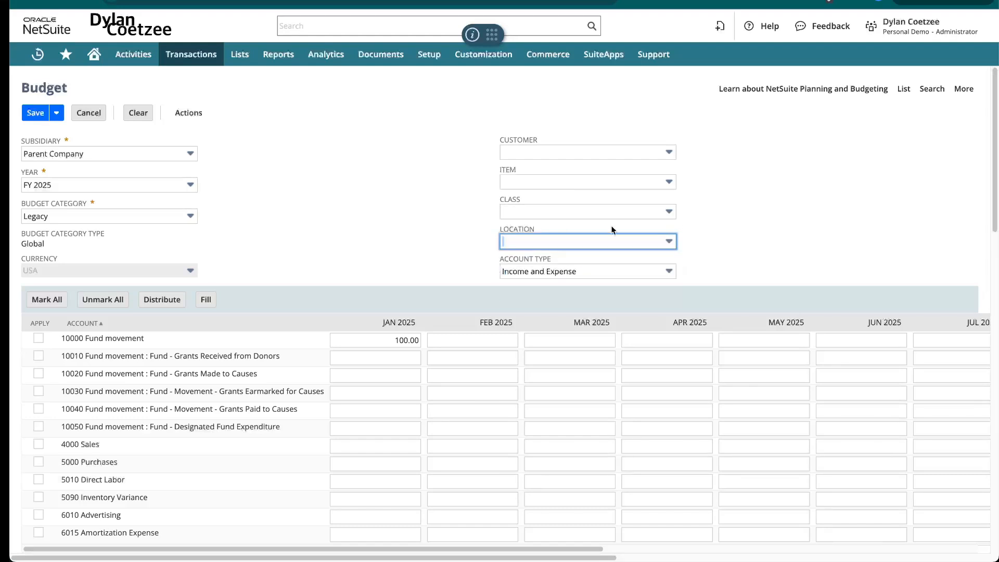
Set the budget's item to Install_101 to view its separate budget, and clear the item field again.
{"action": "left_click", "coordinate": [637, 186]}
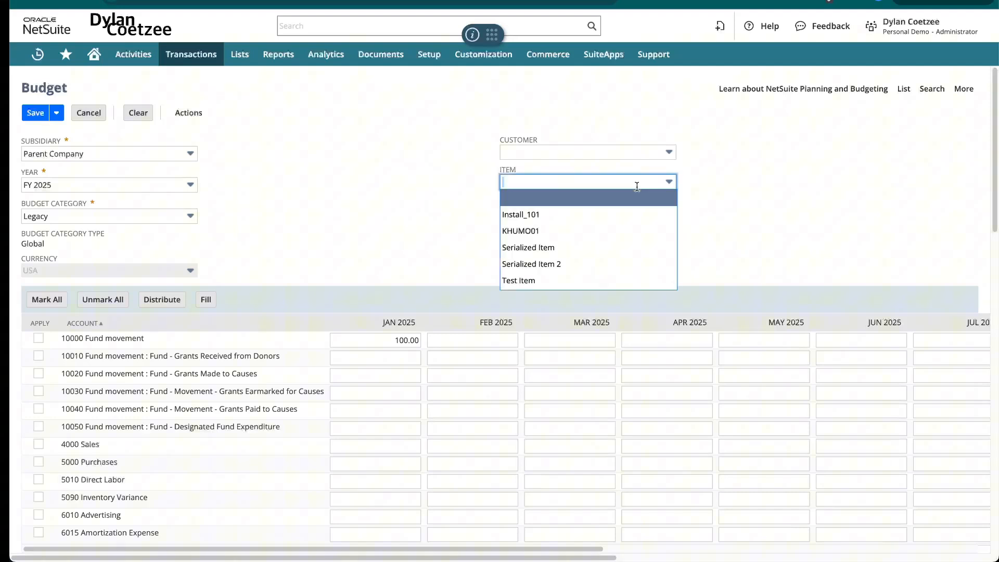
{"action": "left_click", "coordinate": [591, 213]}
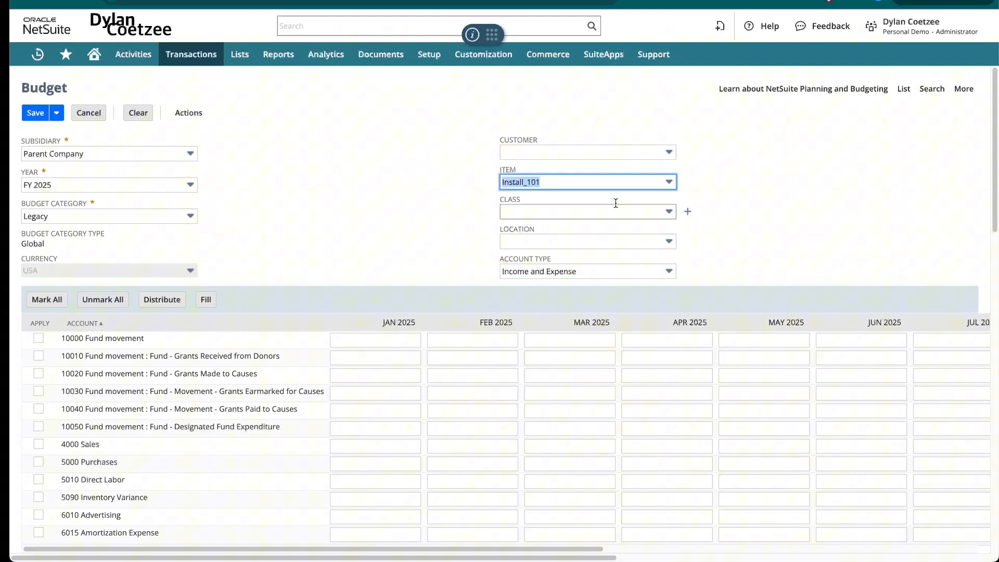
{"action": "left_click", "coordinate": [641, 183]}
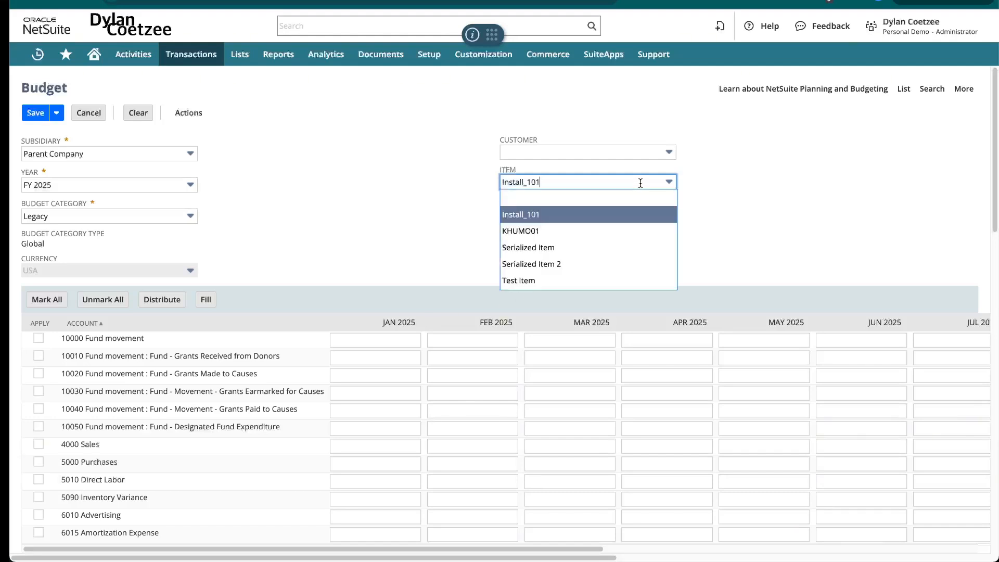
{"action": "left_click", "coordinate": [612, 200]}
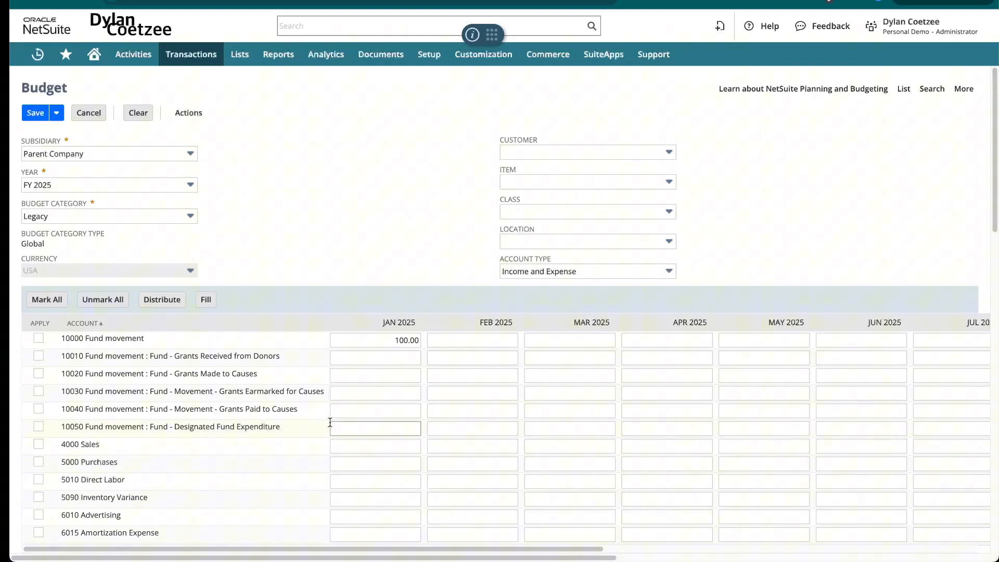
Mark the 6400 Salaries & Wages account and enter 1000000 as its January 2025 amount.
{"action": "scroll", "coordinate": [330, 422], "scroll_direction": "down", "scroll_amount": 2}
{"action": "scroll", "coordinate": [324, 420], "scroll_direction": "up", "scroll_amount": 1}
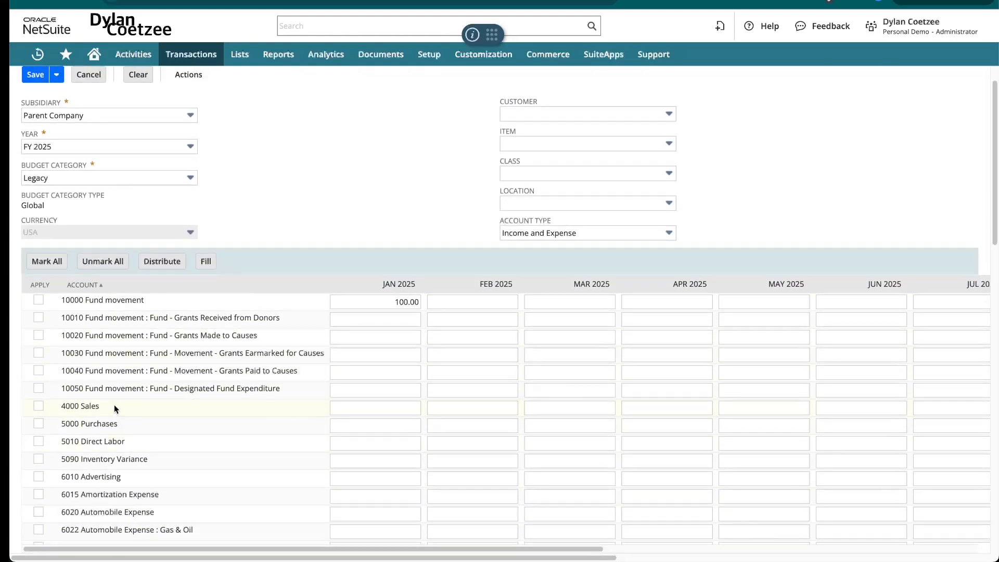
{"action": "scroll", "coordinate": [289, 446], "scroll_direction": "down", "scroll_amount": 15}
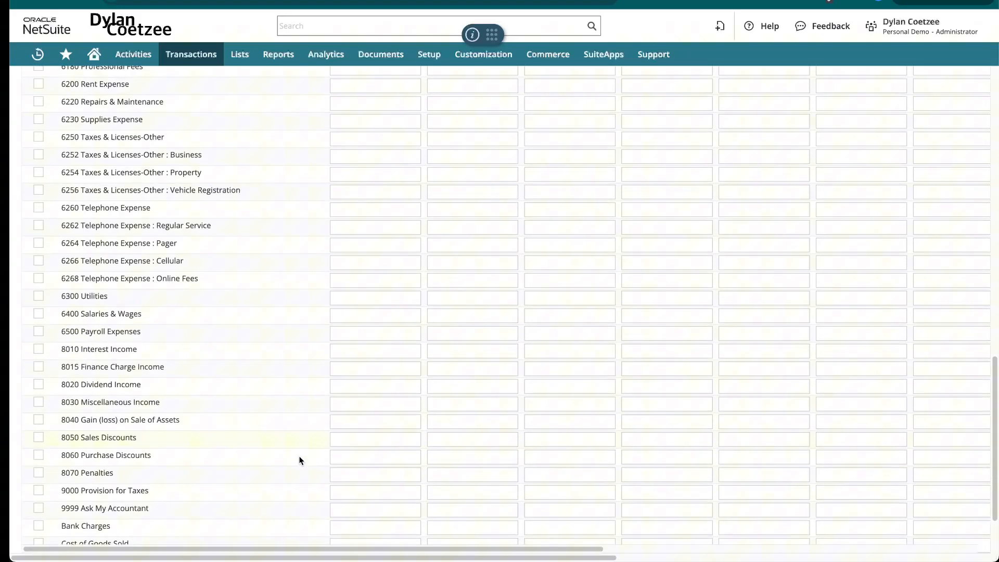
{"action": "scroll", "coordinate": [300, 460], "scroll_direction": "down", "scroll_amount": 1}
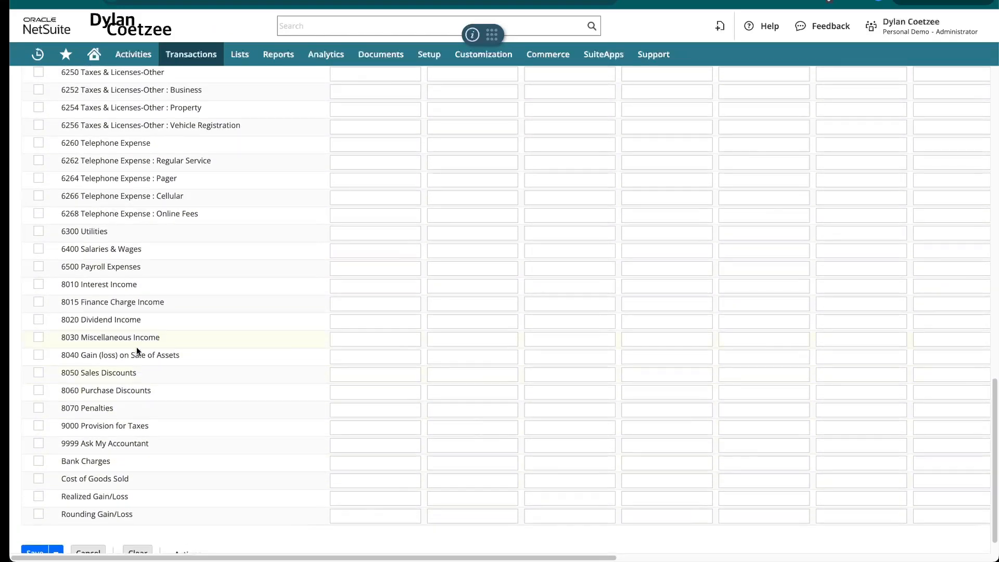
{"action": "left_click", "coordinate": [39, 250]}
{"action": "left_click", "coordinate": [357, 252]}
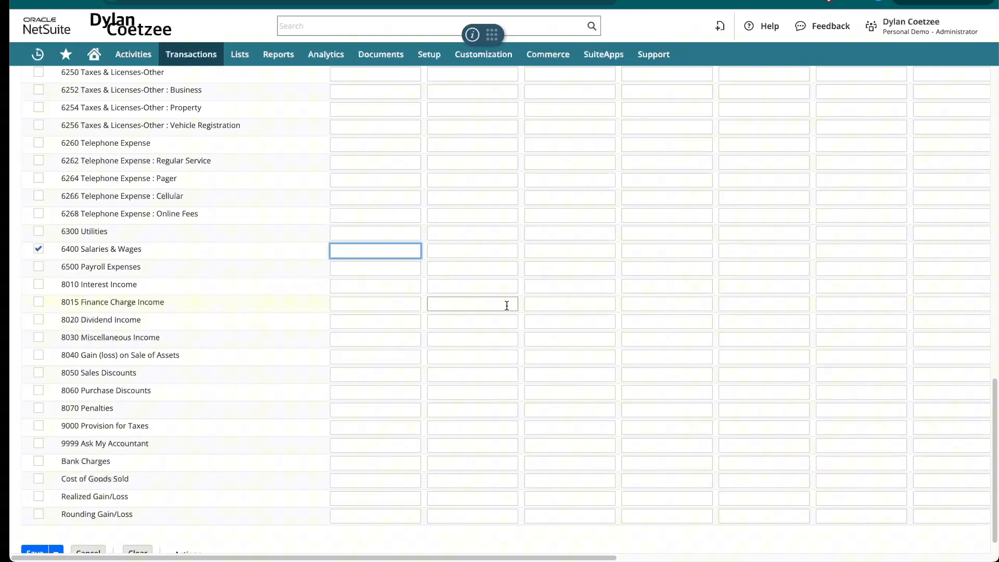
{"action": "type", "text": "1000000"}
Distribute the January amount of 6400 Salaries & Wages evenly across the year's periods and check the monthly amounts.
{"action": "scroll", "coordinate": [541, 338], "scroll_direction": "up", "scroll_amount": 1}
{"action": "scroll", "coordinate": [541, 338], "scroll_direction": "up", "scroll_amount": 3}
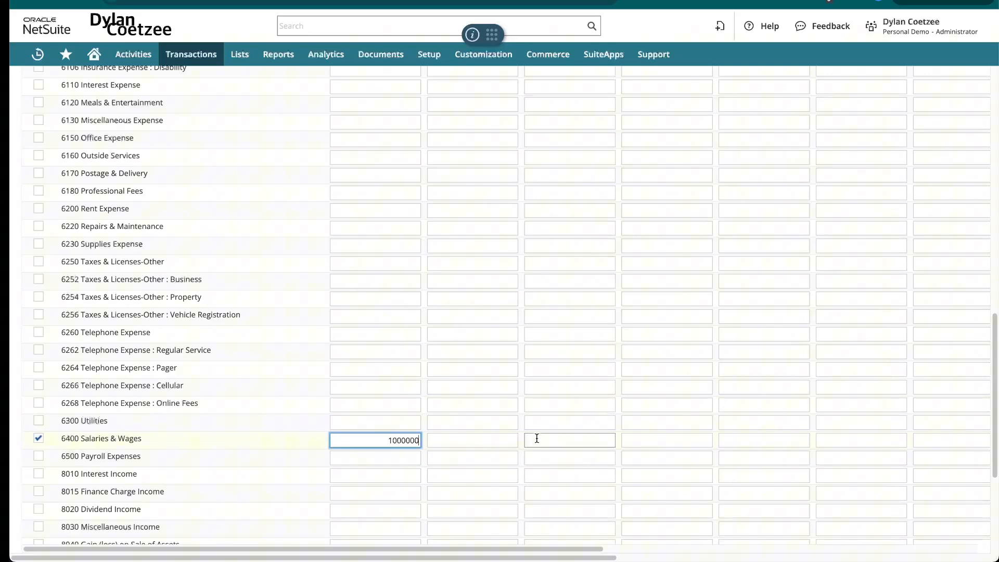
{"action": "scroll", "coordinate": [535, 438], "scroll_direction": "up", "scroll_amount": 12}
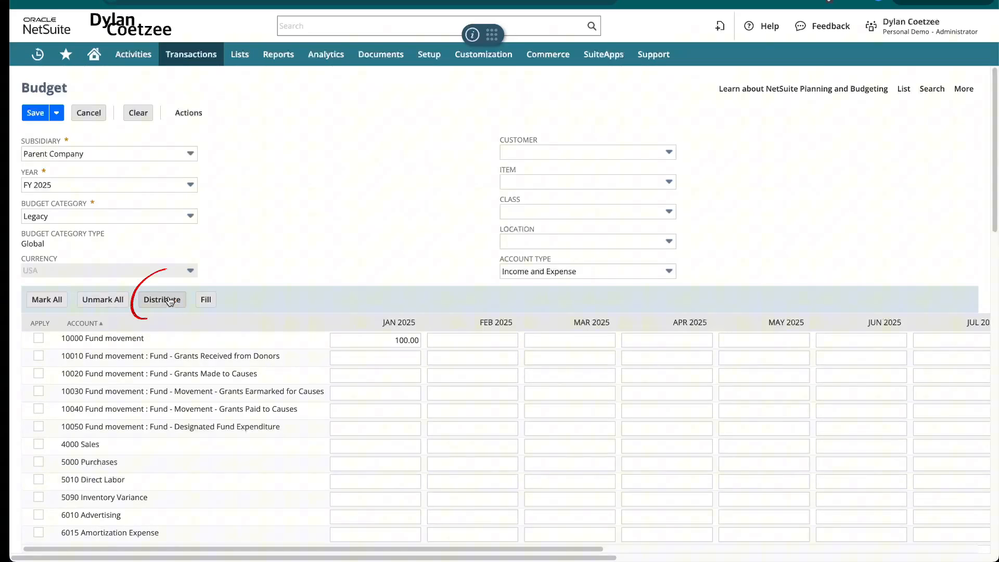
{"action": "scroll", "coordinate": [402, 391], "scroll_direction": "down", "scroll_amount": 5}
{"action": "scroll", "coordinate": [403, 388], "scroll_direction": "down", "scroll_amount": 11}
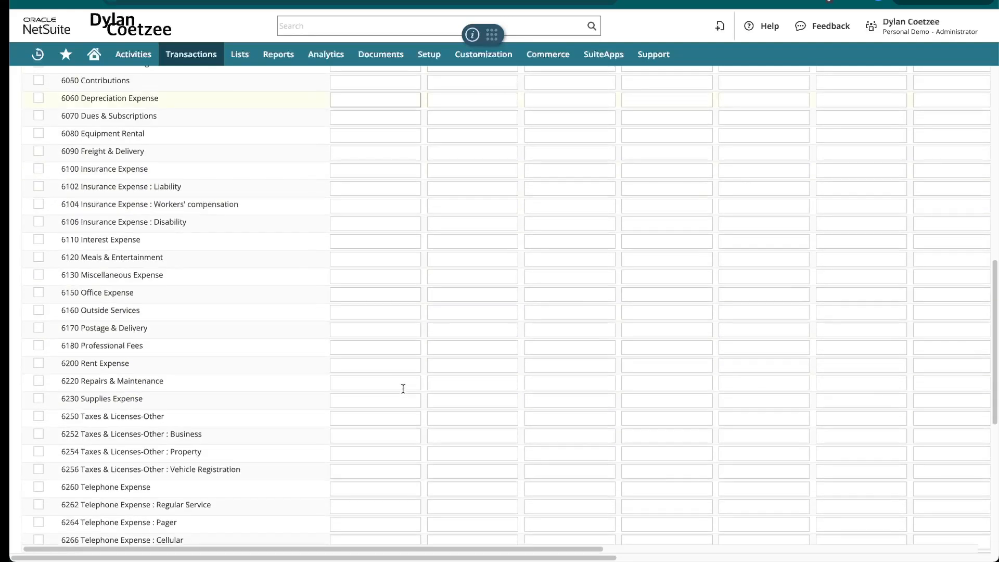
{"action": "left_click", "coordinate": [379, 303]}
{"action": "double_click", "coordinate": [377, 305]}
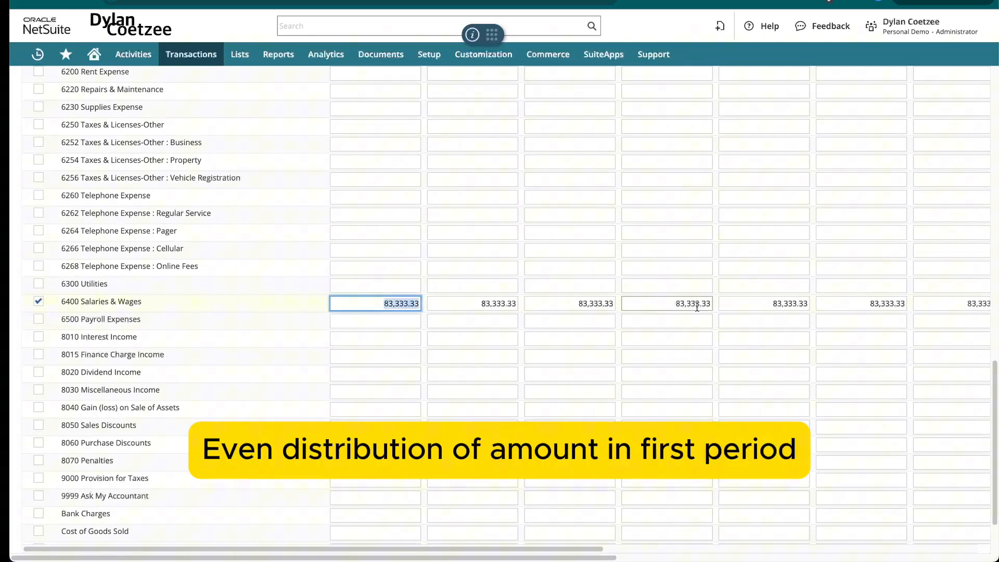
{"action": "scroll", "coordinate": [365, 305], "scroll_direction": "right", "scroll_amount": 3}
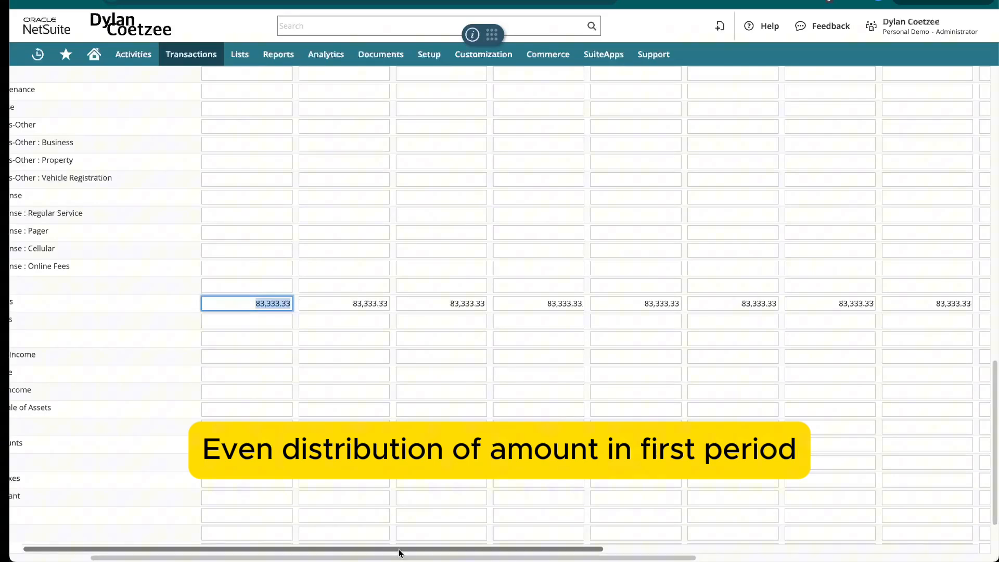
{"action": "scroll", "coordinate": [323, 390], "scroll_direction": "up", "scroll_amount": 5}
{"action": "scroll", "coordinate": [322, 389], "scroll_direction": "down", "scroll_amount": 4}
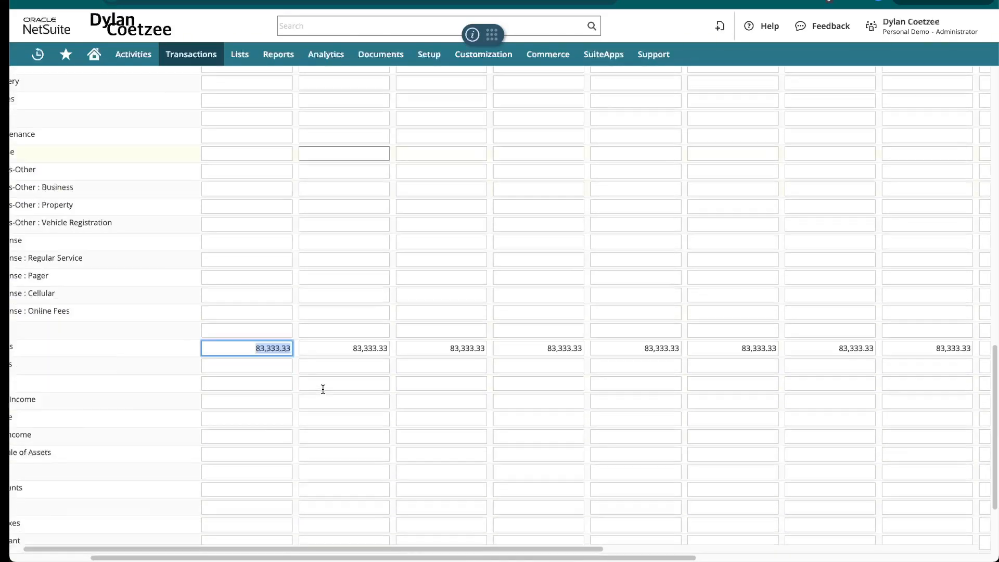
Set the January 2025 amount of 6400 Salaries & Wages to 1,000,000.
{"action": "scroll", "coordinate": [229, 346], "scroll_direction": "up", "scroll_amount": 5}
{"action": "scroll", "coordinate": [242, 389], "scroll_direction": "up", "scroll_amount": 3}
{"action": "scroll", "coordinate": [242, 389], "scroll_direction": "down", "scroll_amount": 10}
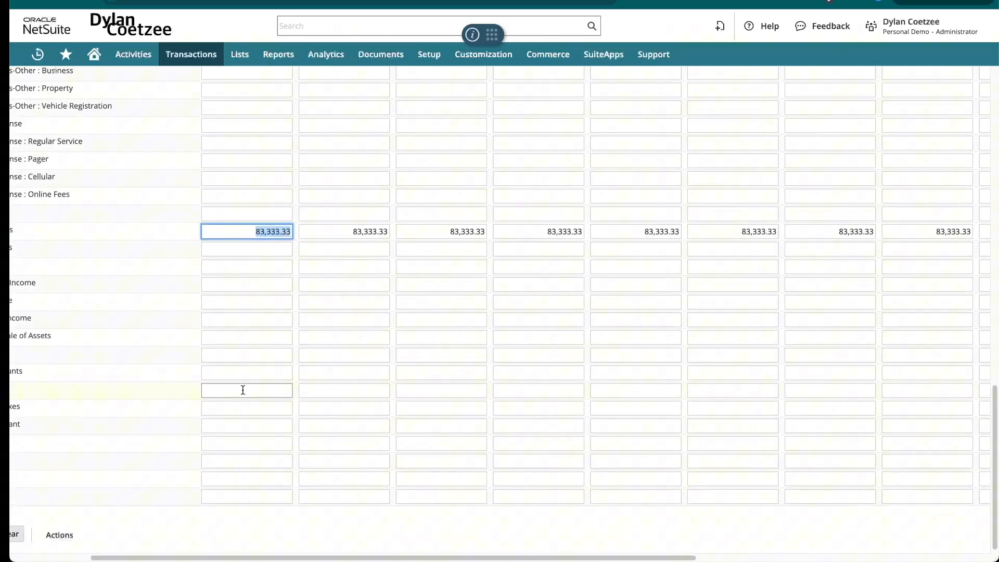
{"action": "left_click", "coordinate": [260, 279]}
{"action": "left_click", "coordinate": [247, 231]}
{"action": "key", "text": "ctrl+a"}
{"action": "type", "text": "1,000,"}
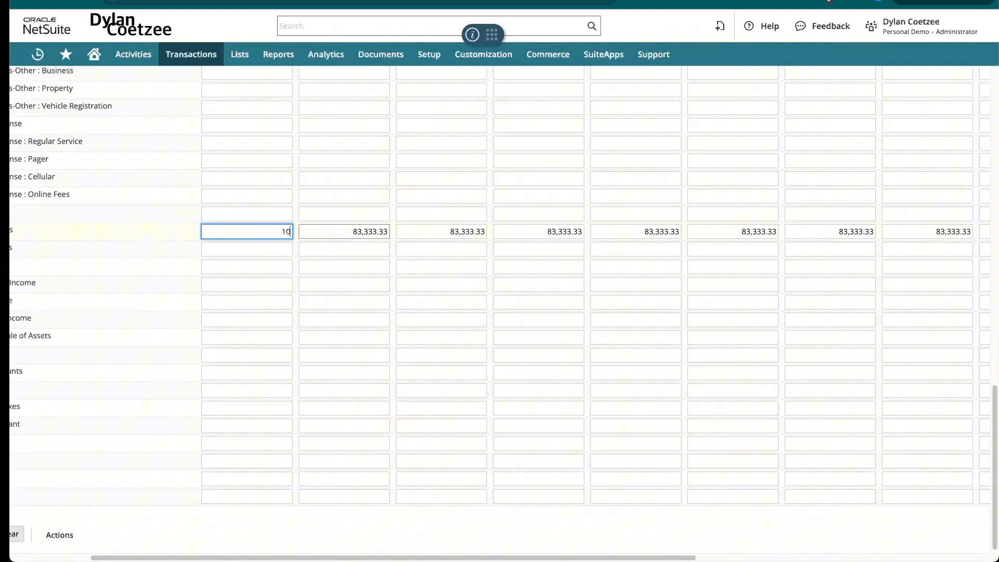
{"action": "type", "text": "00000"}
{"action": "left_click", "coordinate": [299, 528]}
{"action": "mouse_move", "coordinate": [302, 561]}
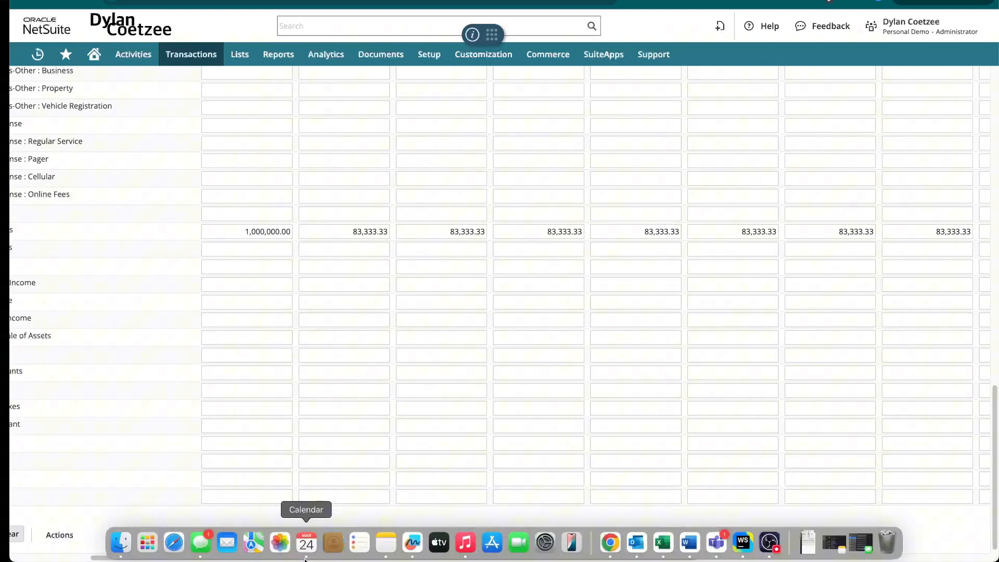
Fill every period of the marked 6400 Salaries & Wages account with its January 2025 amount.
{"action": "scroll", "coordinate": [97, 560], "scroll_direction": "left", "scroll_amount": 5}
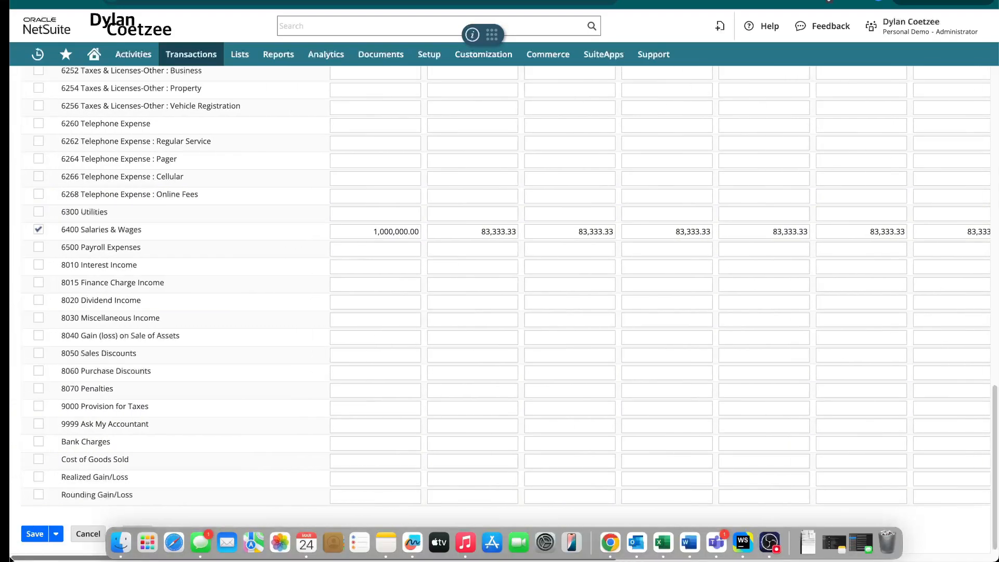
{"action": "scroll", "coordinate": [169, 398], "scroll_direction": "up", "scroll_amount": 15}
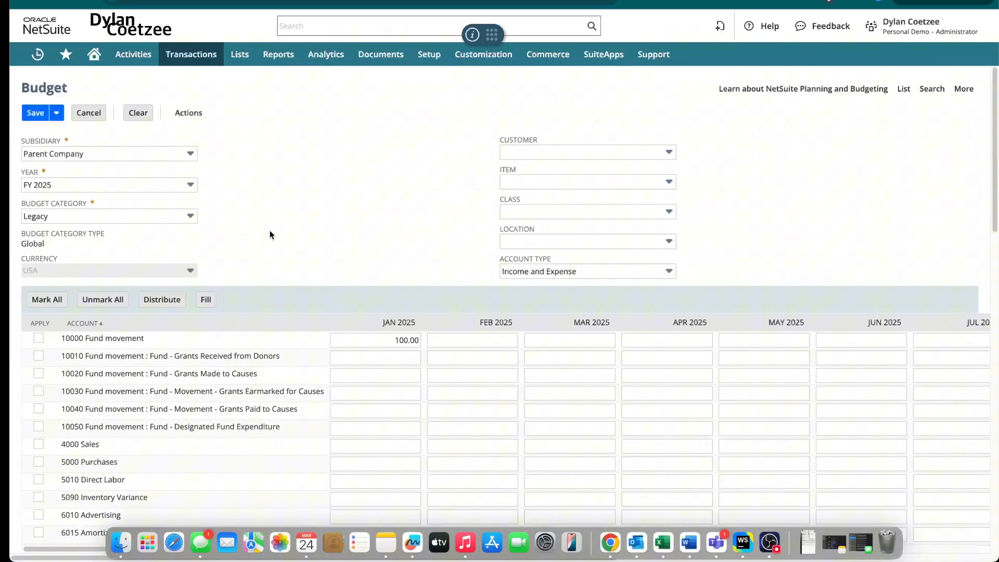
{"action": "left_click", "coordinate": [206, 299]}
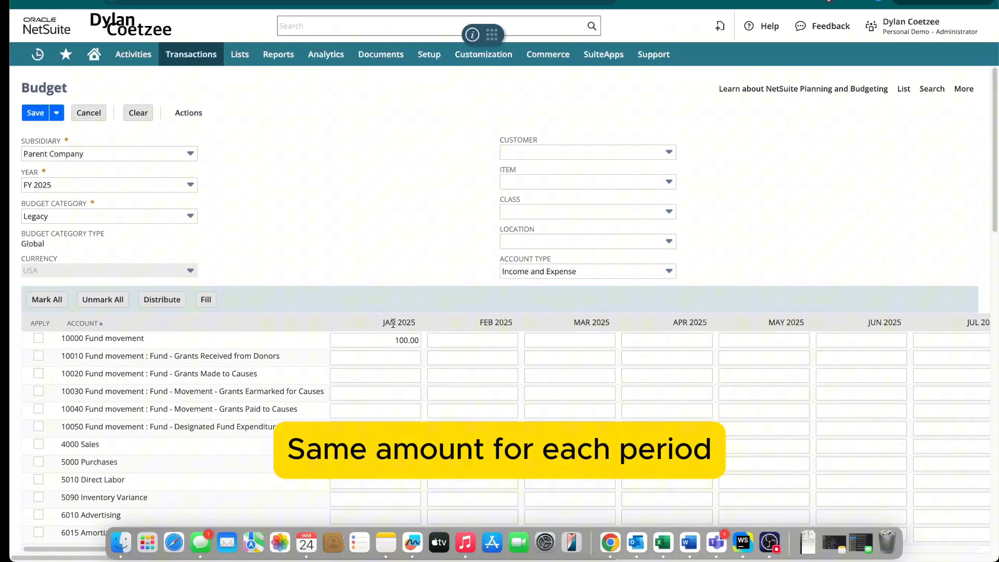
{"action": "scroll", "coordinate": [393, 321], "scroll_direction": "down", "scroll_amount": 20}
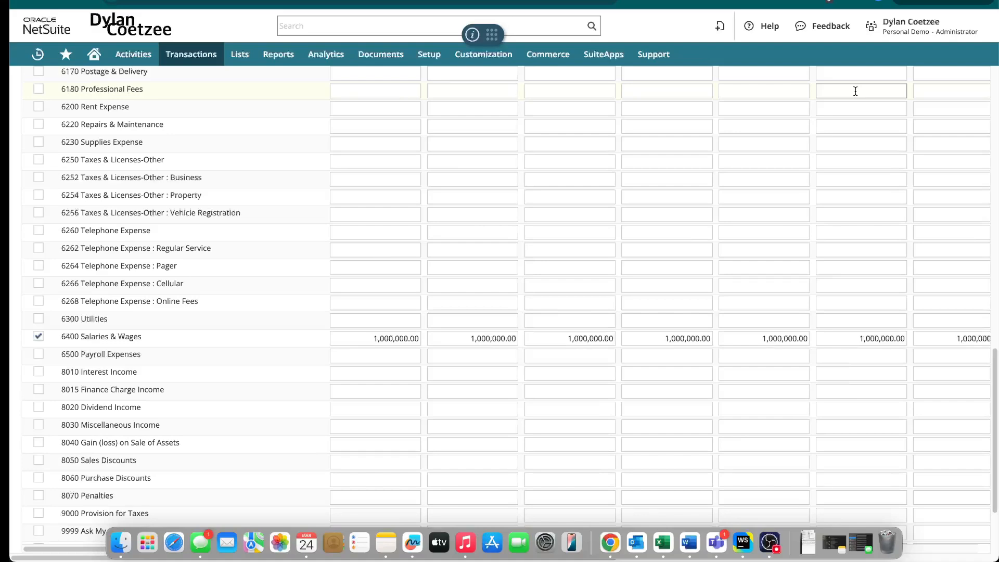
Look over the account rows and save the FY 2025 Legacy budget for Parent Company.
{"action": "scroll", "coordinate": [856, 91], "scroll_direction": "up", "scroll_amount": 15}
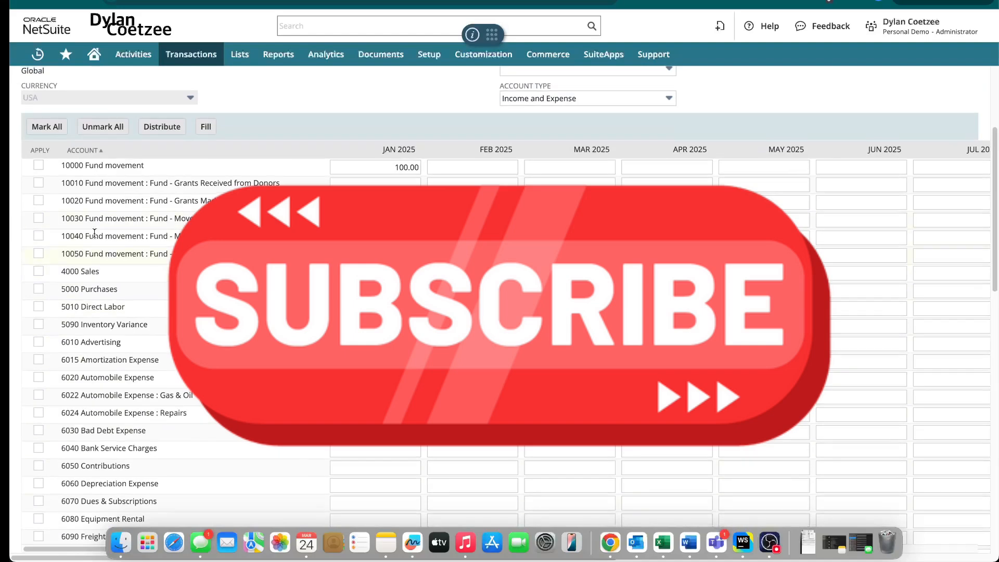
{"action": "scroll", "coordinate": [229, 433], "scroll_direction": "down", "scroll_amount": 5}
{"action": "scroll", "coordinate": [254, 434], "scroll_direction": "down", "scroll_amount": 7}
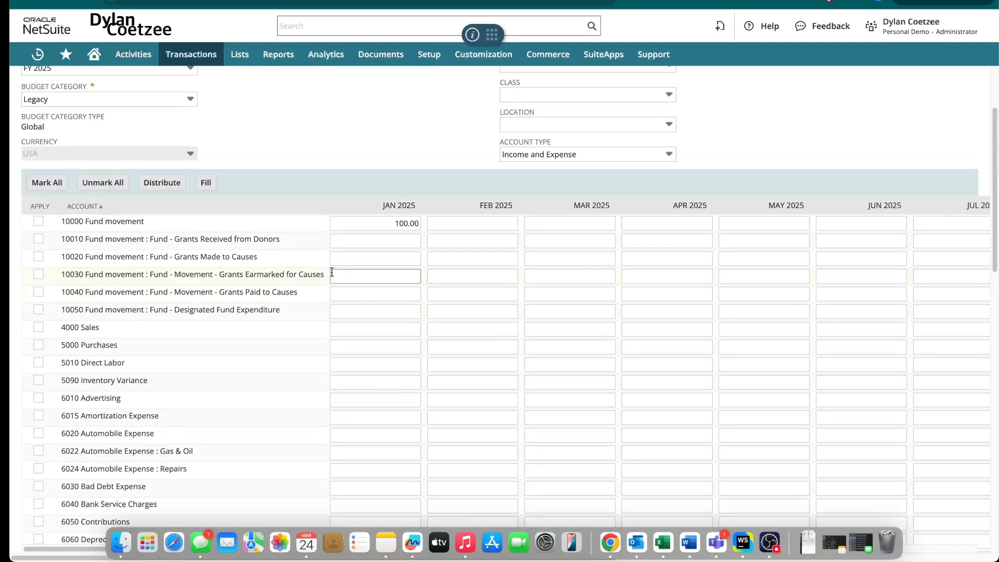
{"action": "scroll", "coordinate": [473, 383], "scroll_direction": "up", "scroll_amount": 15}
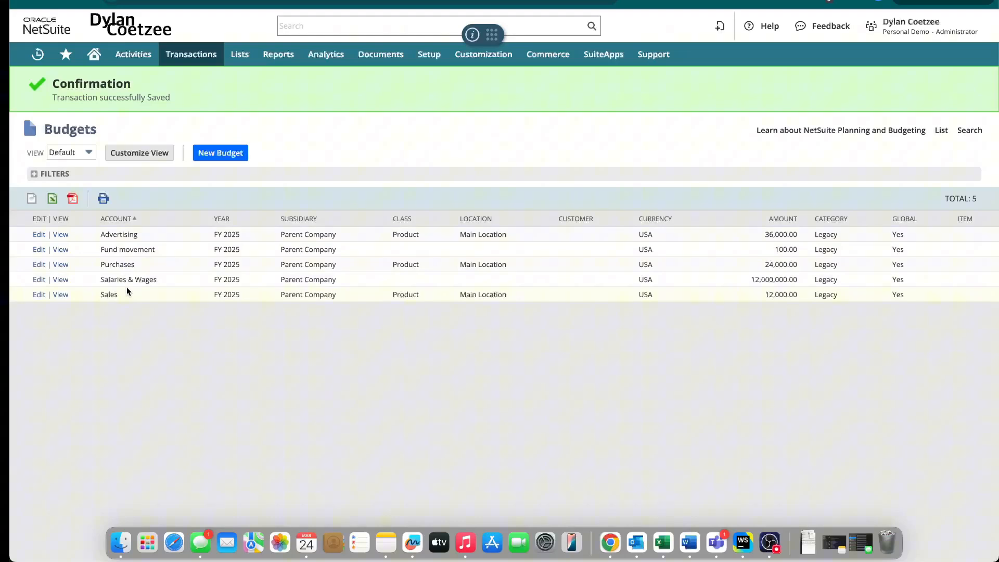
Search for "budget vs actual" and open the Budget vs. Actual report.
{"action": "left_click", "coordinate": [304, 30]}
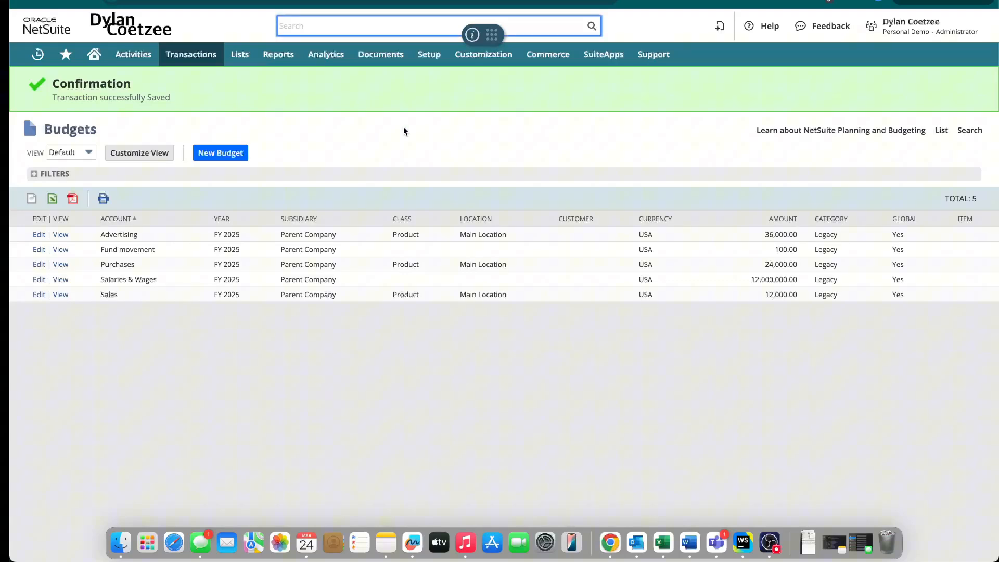
{"action": "type", "text": "budget vs actual"}
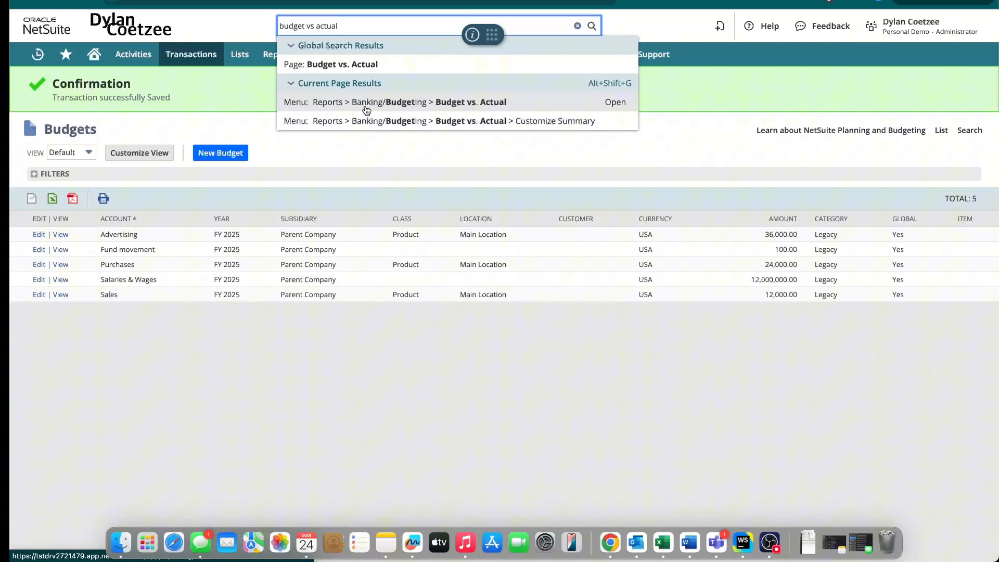
{"action": "left_click", "coordinate": [454, 107]}
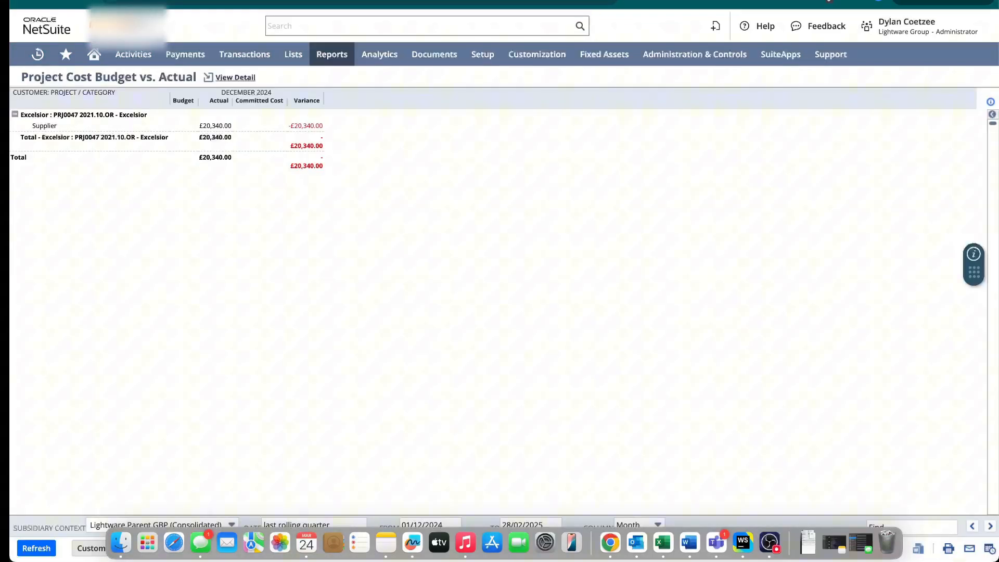